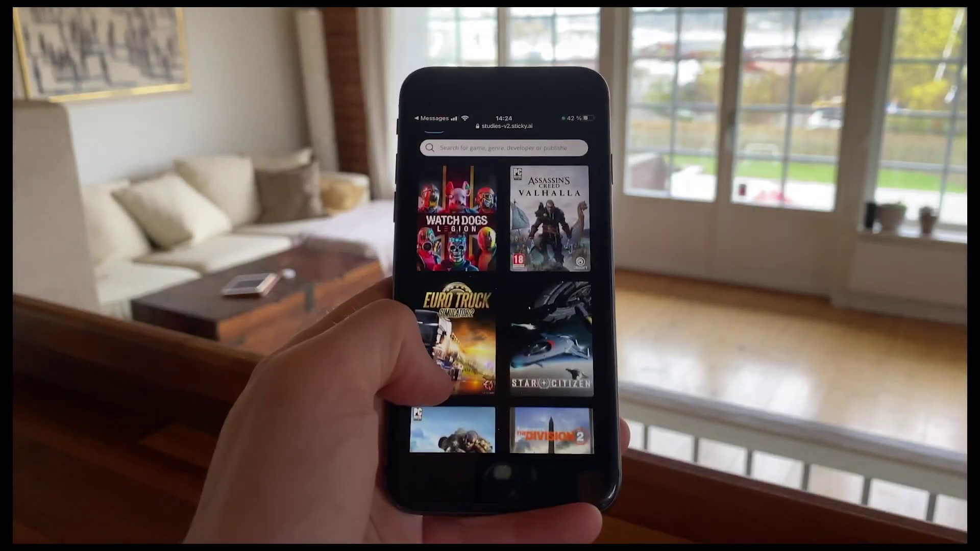
On the phone, browse the game grid, tick Assassins Creed and Tomb Raider as recognised games, and finish the survey.
scroll(490, 306, "down", 5)
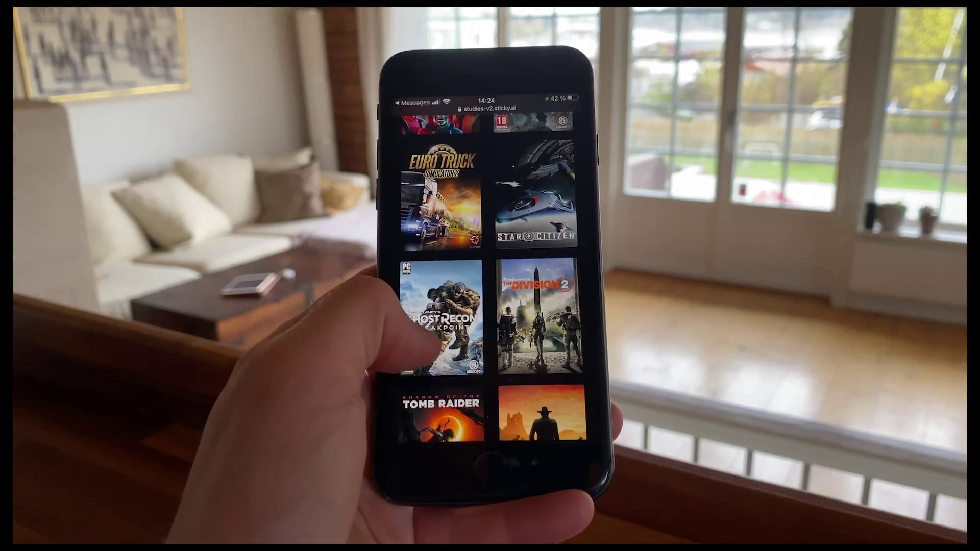
scroll(423, 347, "down", 3)
scroll(423, 332, "down", 4)
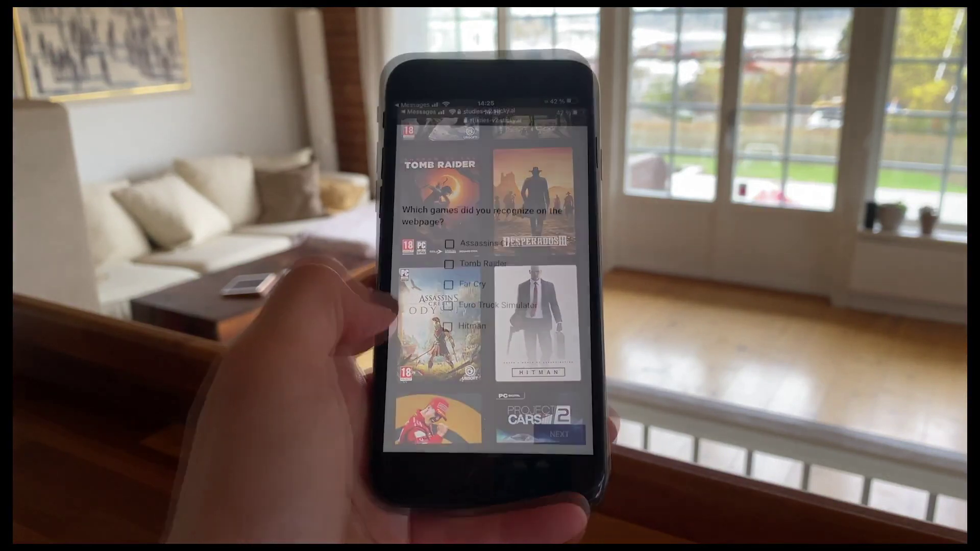
left_click(434, 257)
left_click(434, 278)
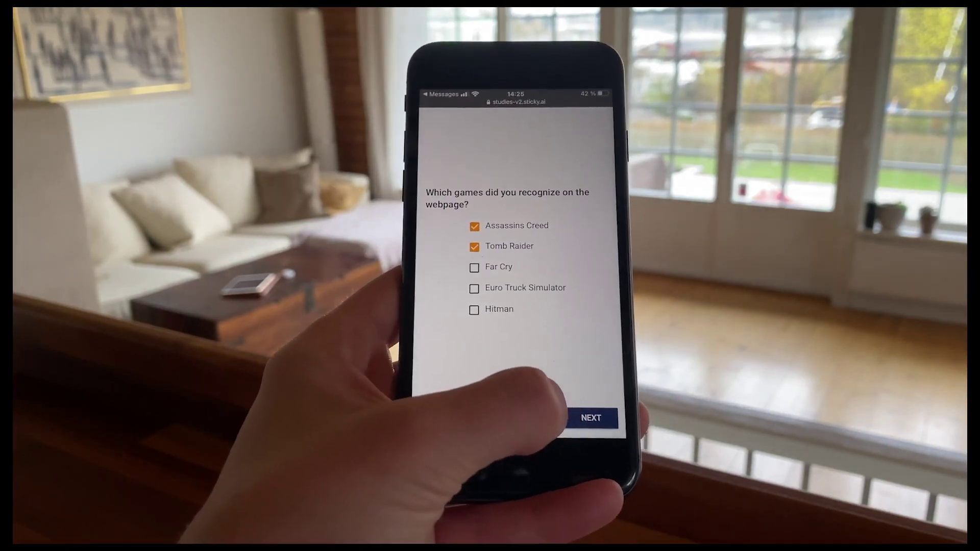
left_click(574, 411)
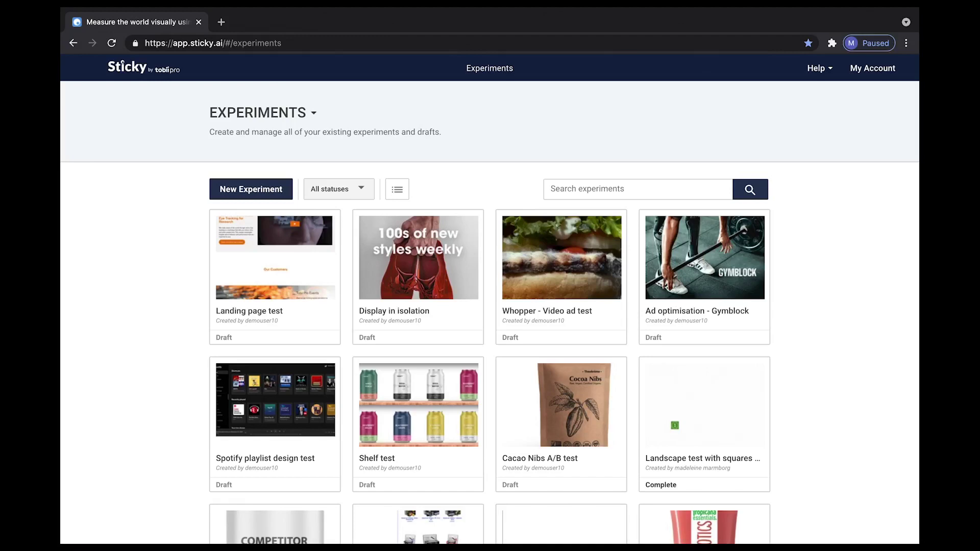
Start a new experiment from the Sticky Experiments dashboard.
left_click(241, 188)
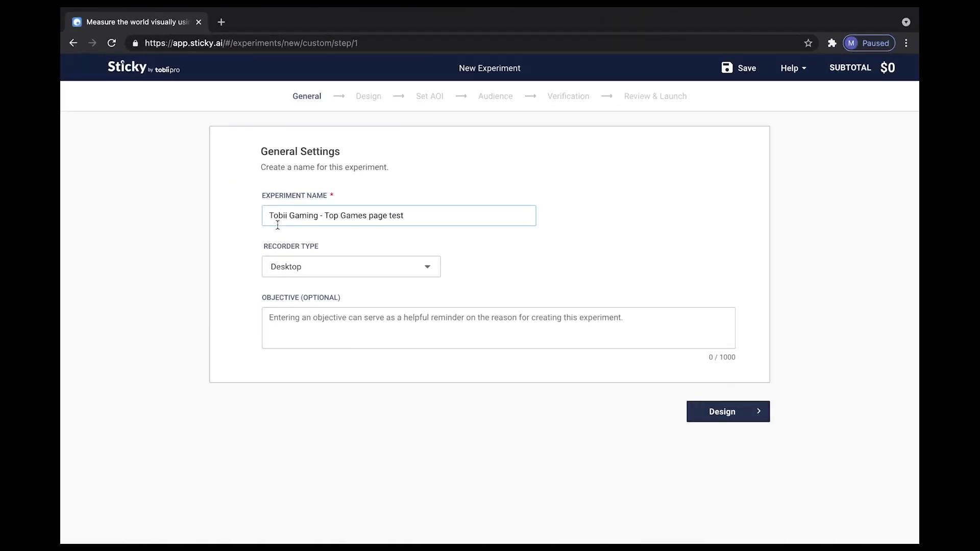
Set the experiment's Recorder Type to Mobile - Portrait.
left_click(284, 266)
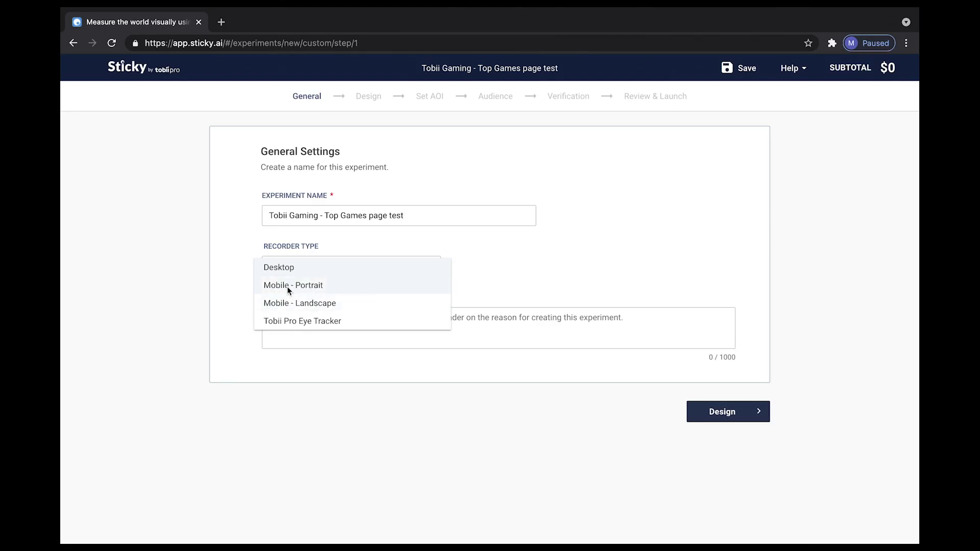
left_click(288, 289)
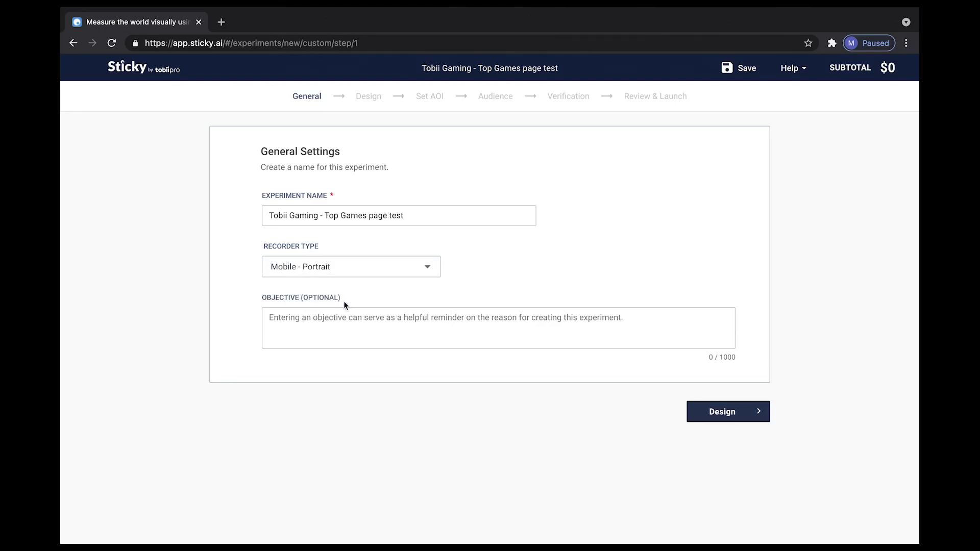
In Design, add a tap-to-advance 10-second Instructions step: 'Browse the website shown as you normally would.'.
left_click(721, 416)
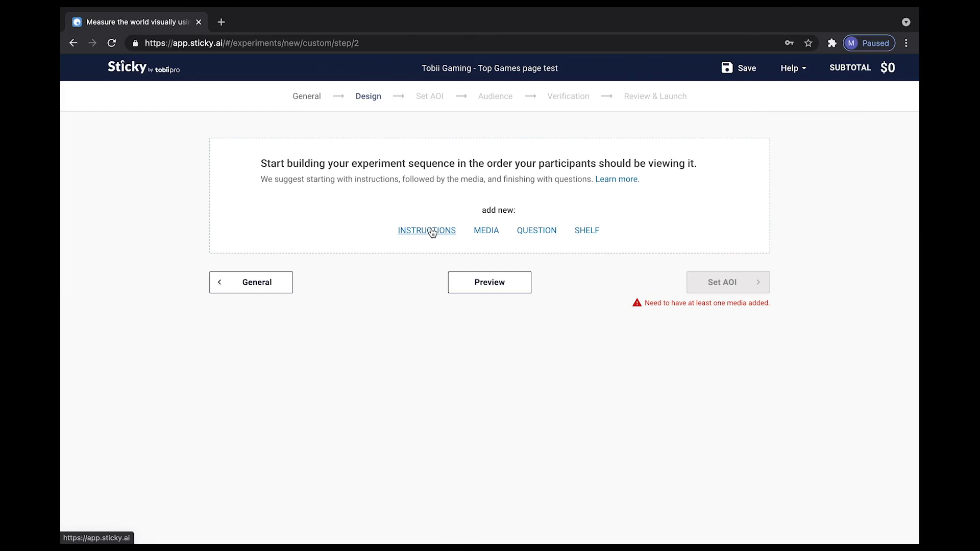
left_click(430, 231)
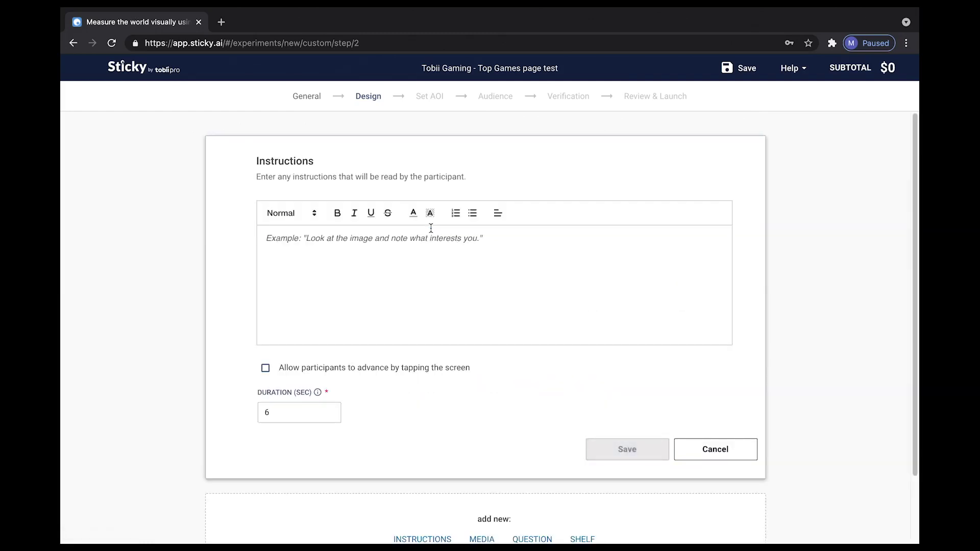
type("Browse the website shown as you normally would.")
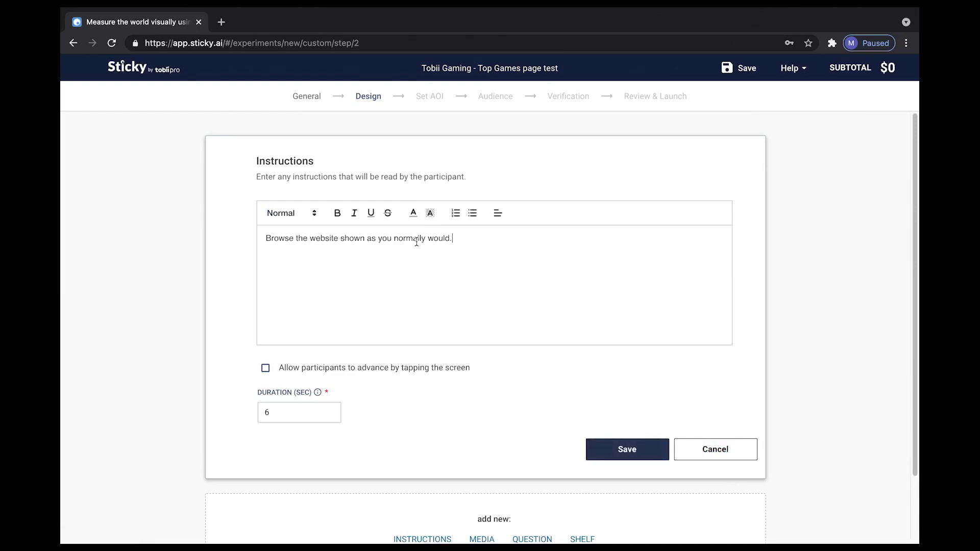
left_click(266, 372)
key("BackSpace")
type("10")
left_click(588, 449)
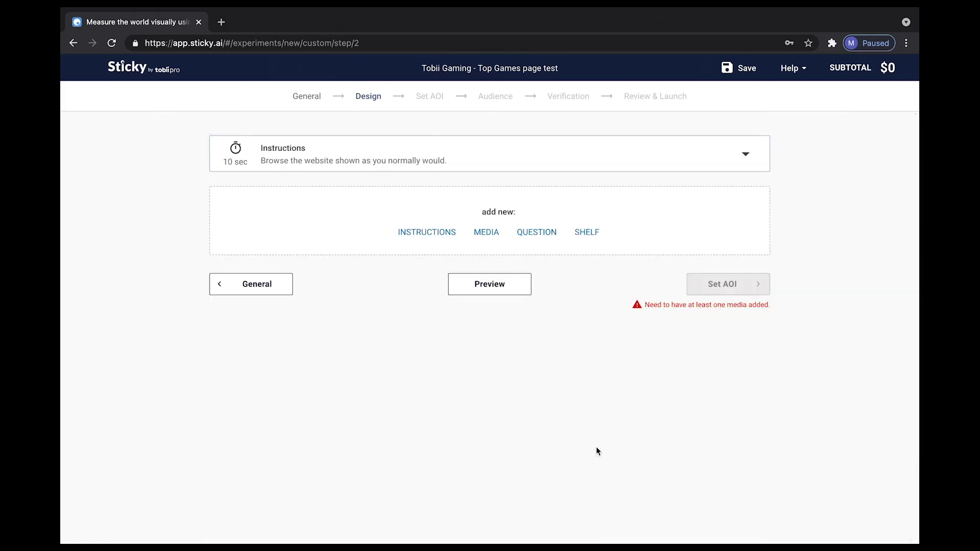
Add a media step and upload the image 'Tobii gaming - top games.png'.
left_click(480, 238)
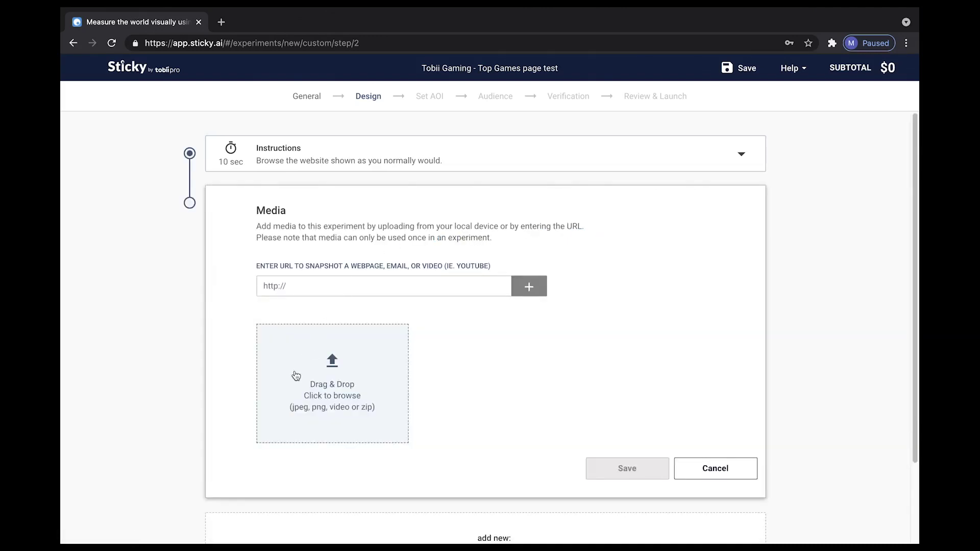
left_click(263, 284)
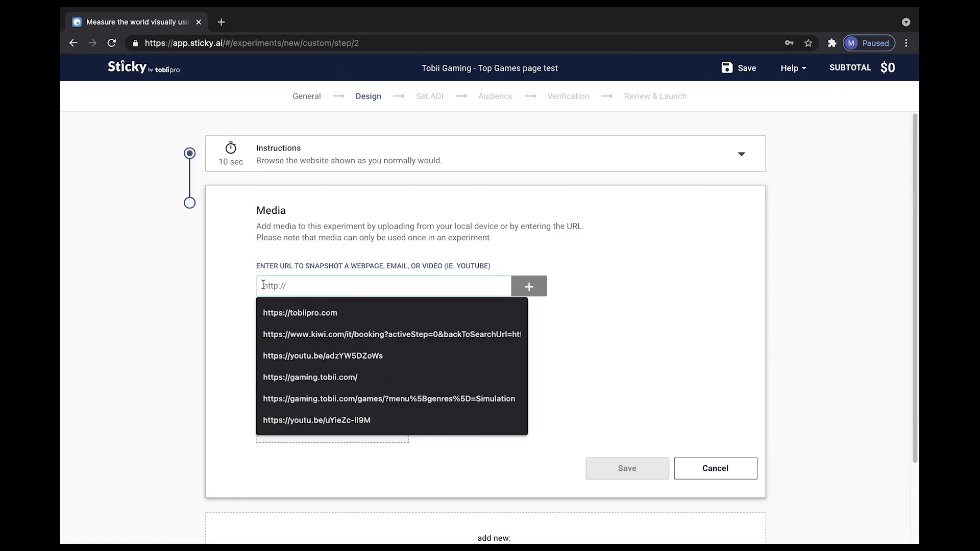
left_click(569, 371)
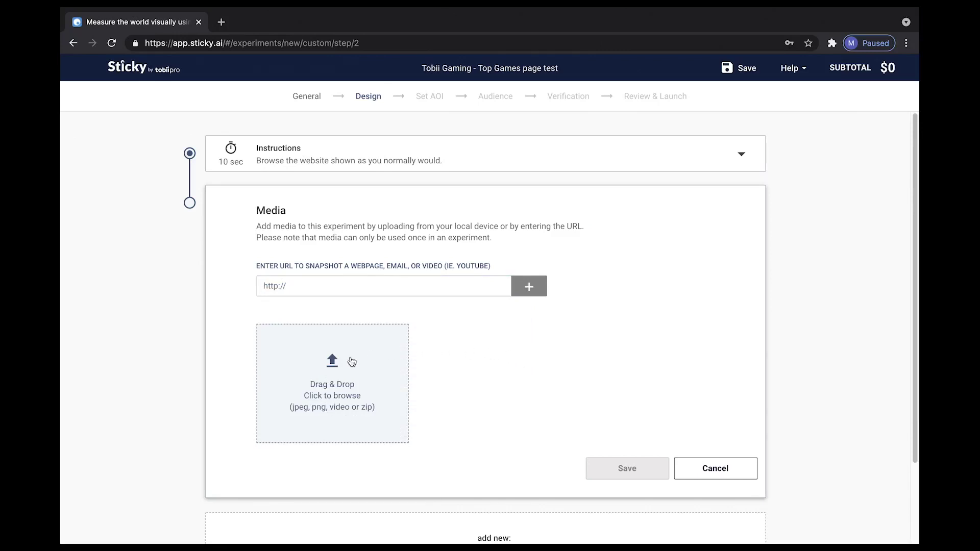
left_click(327, 367)
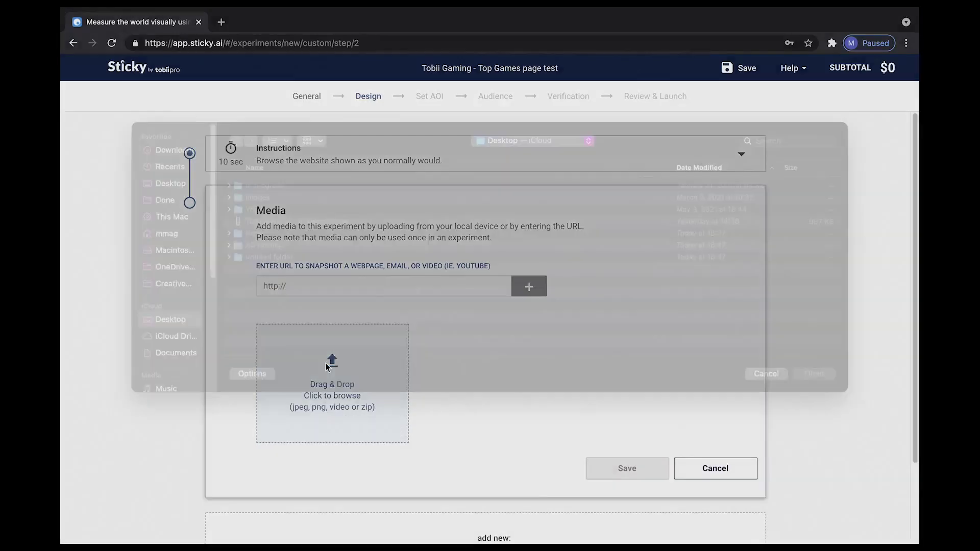
left_click(305, 242)
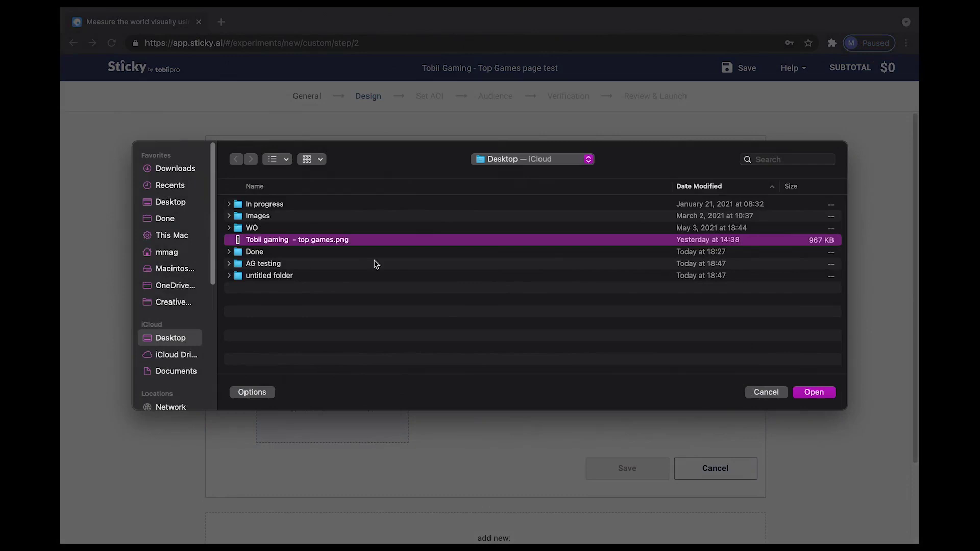
left_click(813, 392)
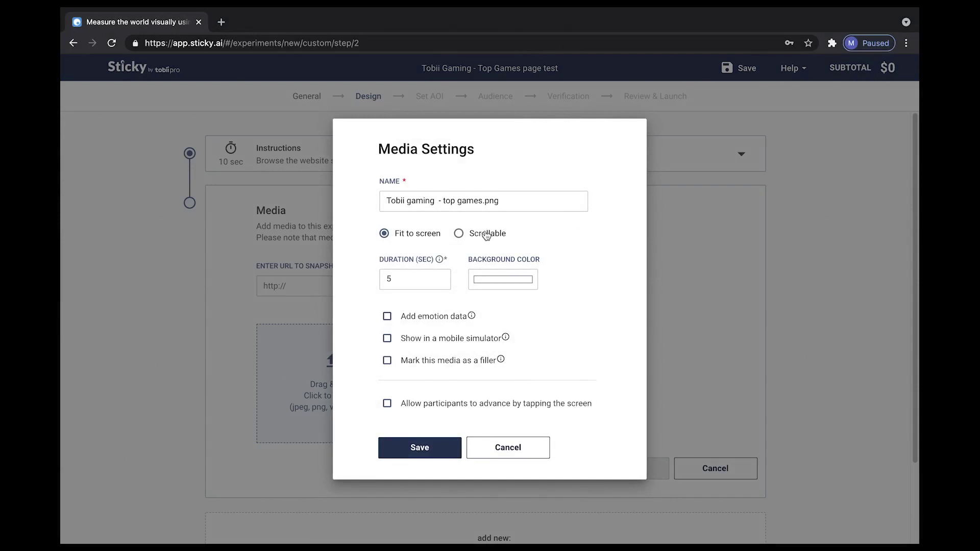
Rename the media 'Tobii gaming - top games', make it Scrollable for 40 seconds, and save it.
triple_click(500, 199)
left_click(520, 202)
key("BackSpace")
key("BackSpace")
key("BackSpace")
left_click(459, 233)
left_click_drag(400, 278, 340, 282)
type("40")
left_click(387, 361)
left_click(387, 361)
left_click(418, 448)
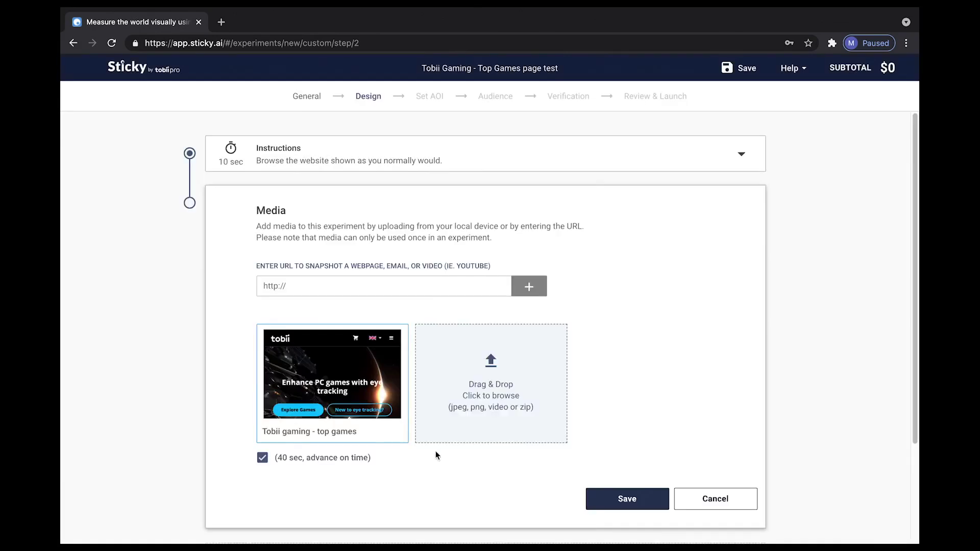
left_click(621, 500)
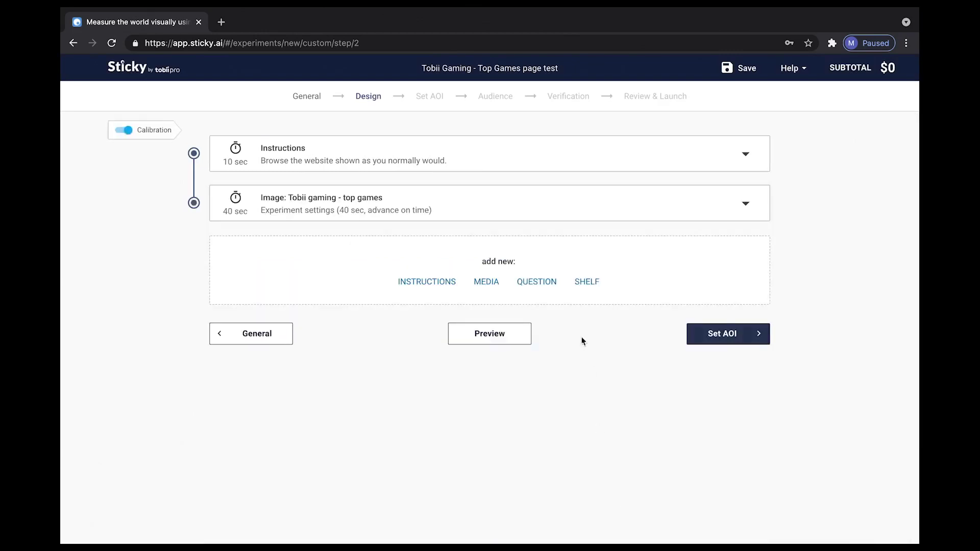
Add a question step asking which games participants recognized on the webpage.
left_click(536, 282)
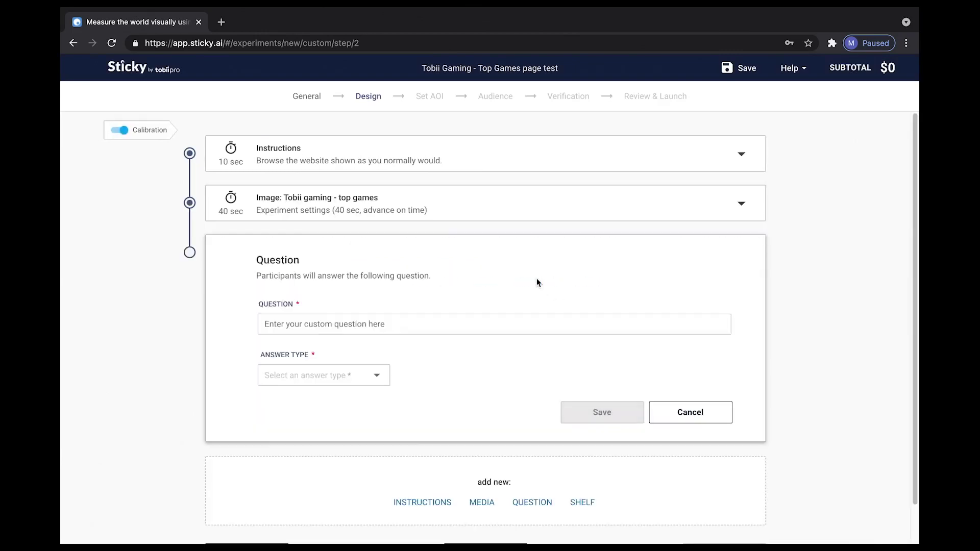
left_click(340, 322)
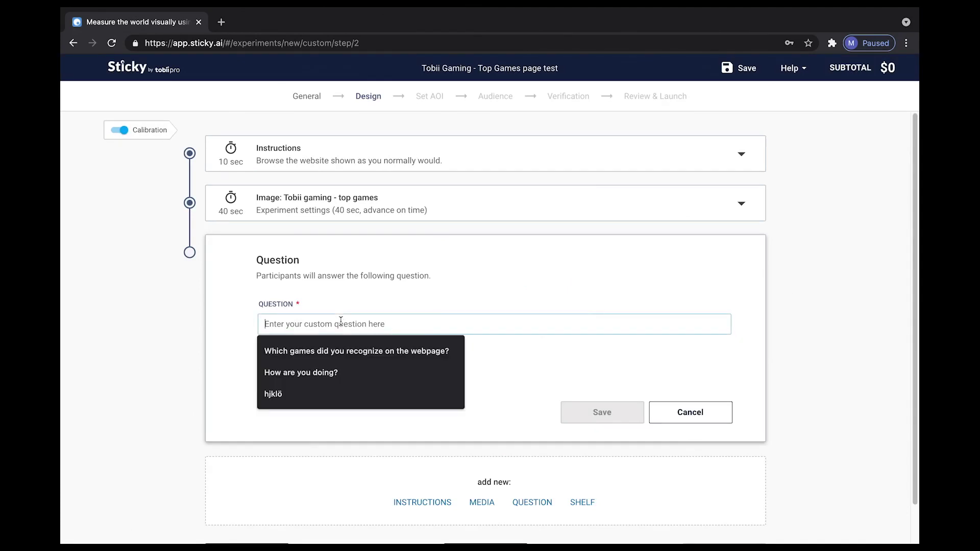
left_click(345, 351)
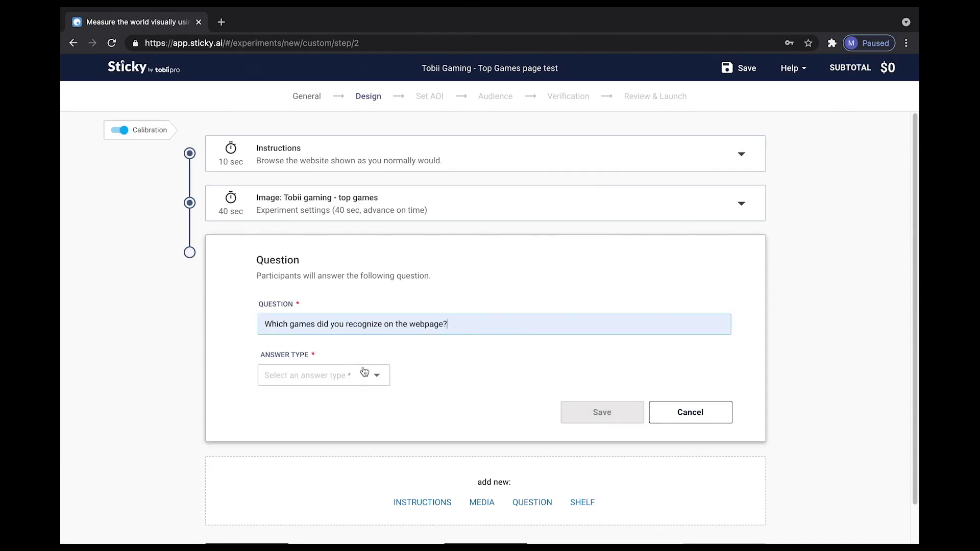
left_click(378, 377)
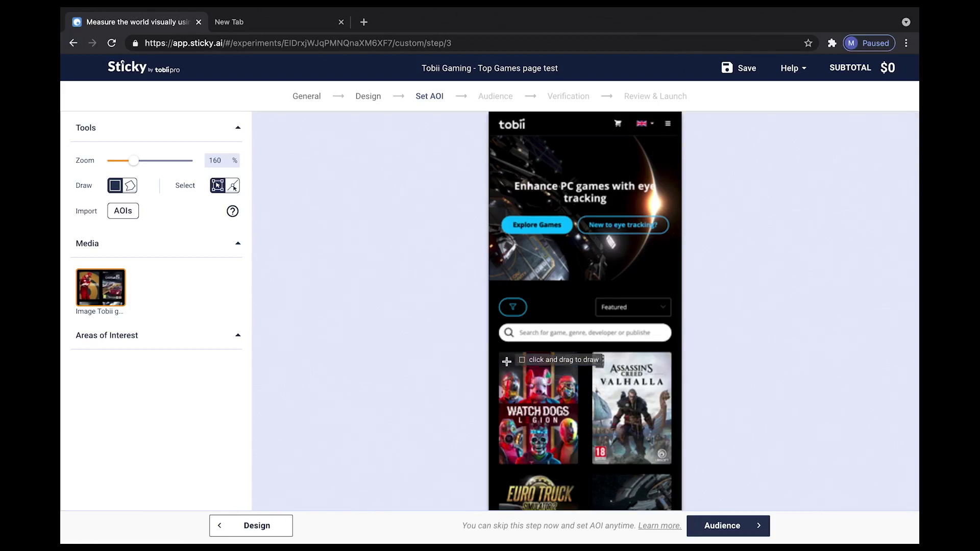
Outline the Watch Dogs Legion tile and save it as AOI 'Watch Dogs Legion'.
left_click_drag(498, 351, 582, 468)
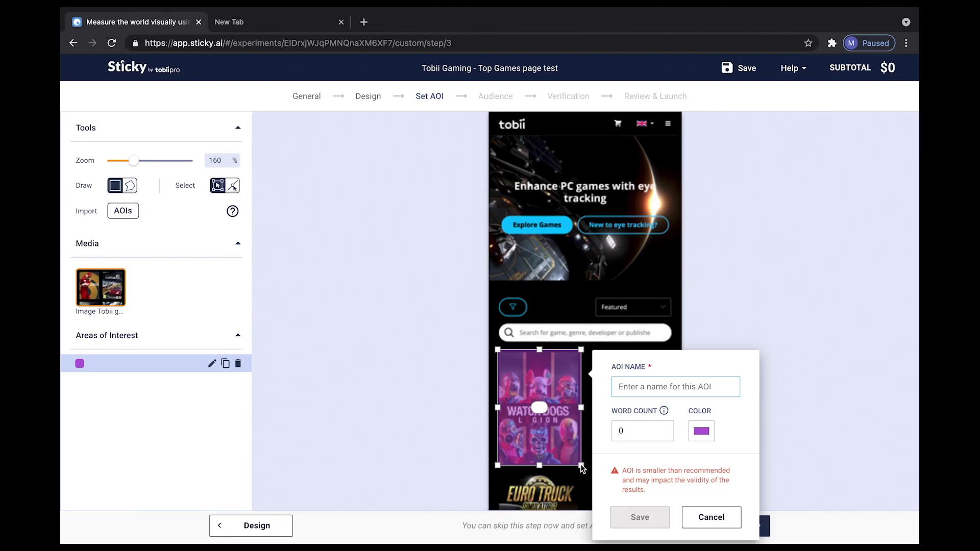
type("Wat")
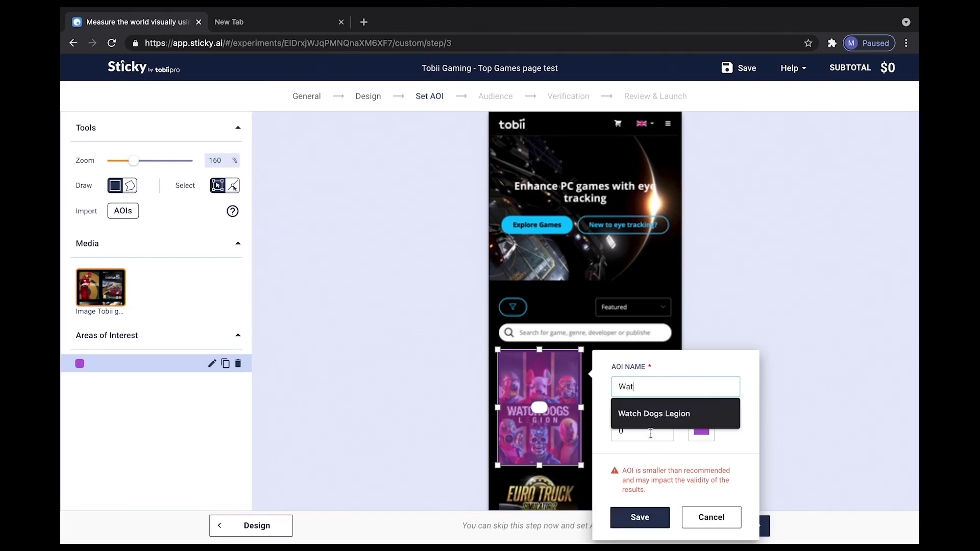
left_click(644, 413)
left_click(637, 517)
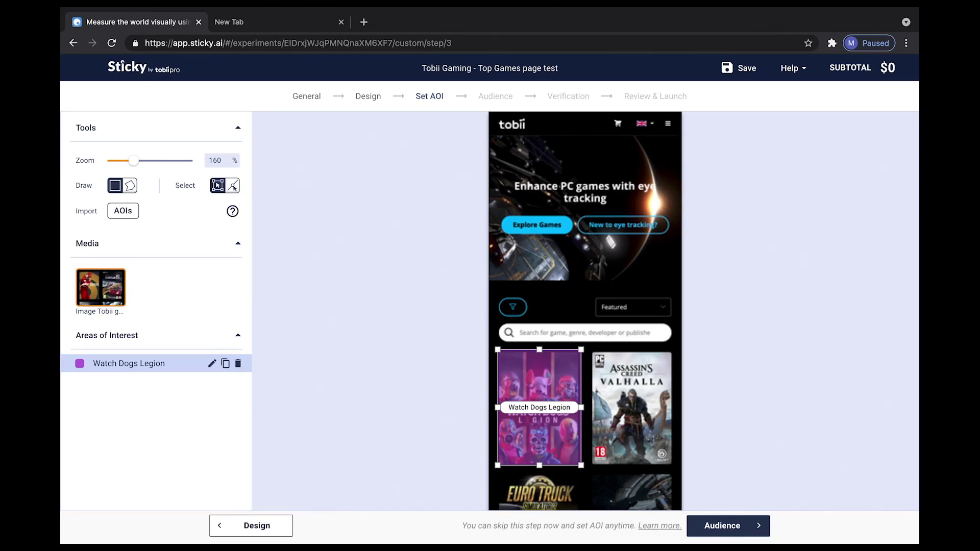
In Audience settings, choose to have Sticky source the participants.
left_click(722, 525)
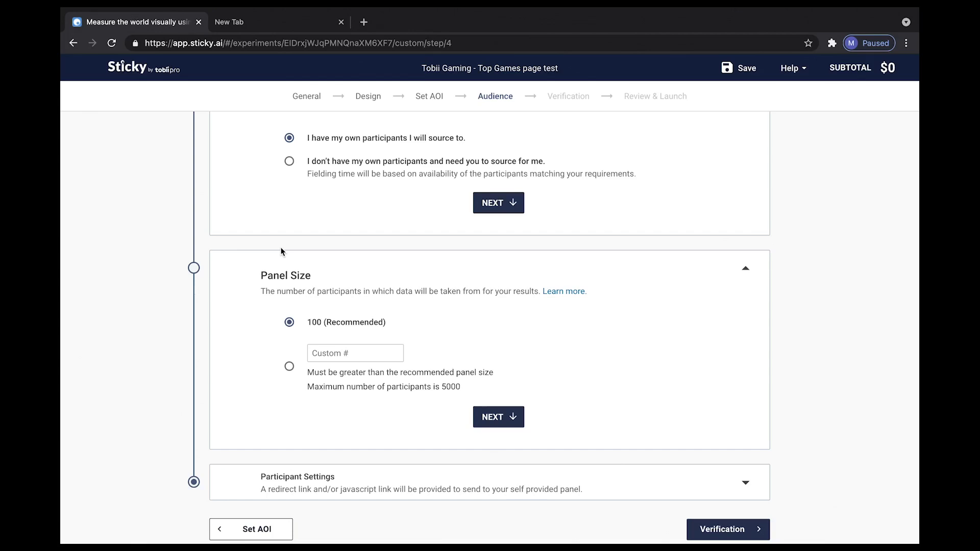
left_click(290, 162)
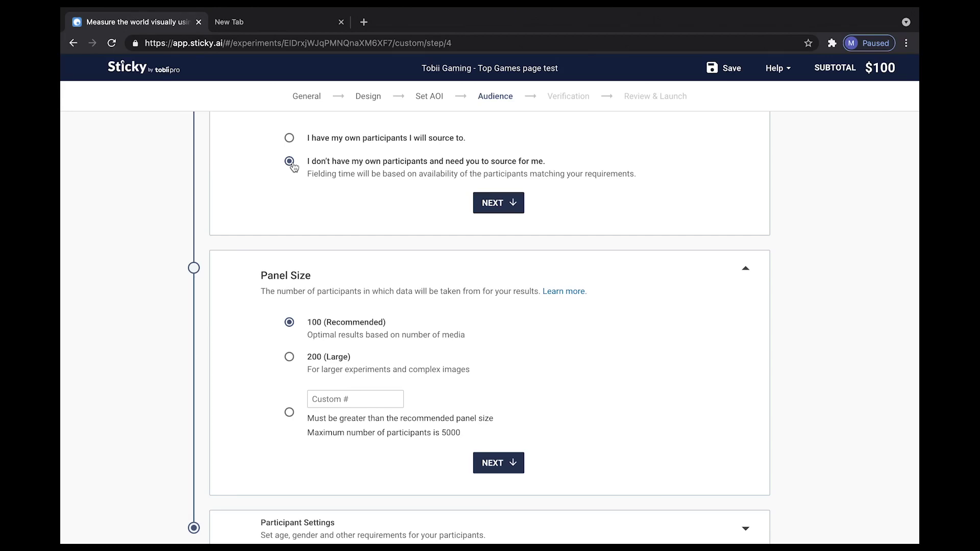
In Participant Settings, set Country to Canada and Language to French.
scroll(293, 167, "down", 2)
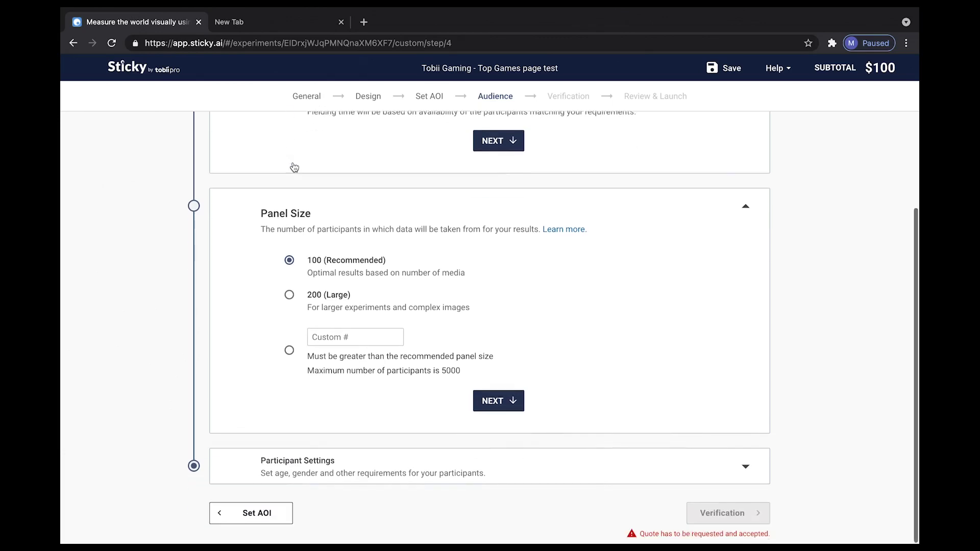
left_click(745, 466)
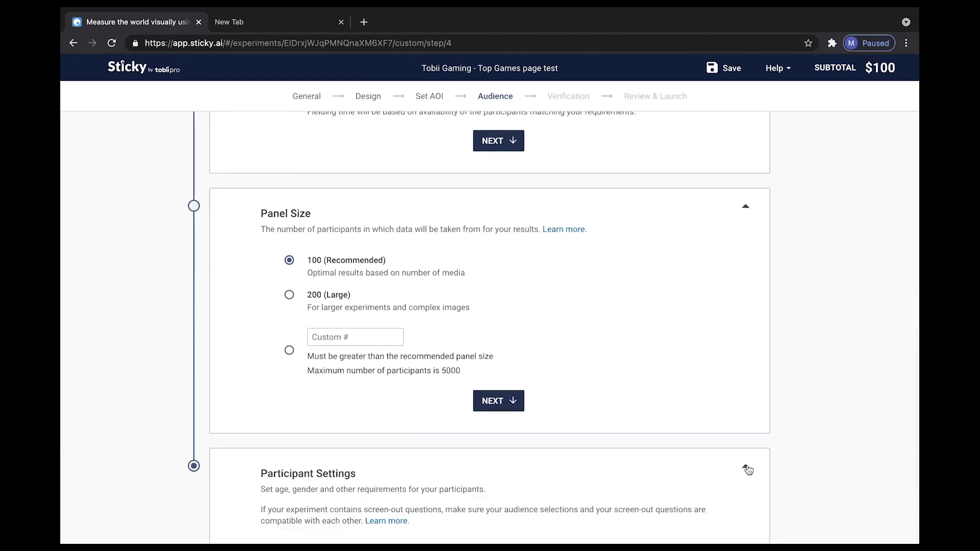
scroll(663, 475, "down", 2)
scroll(663, 473, "down", 3)
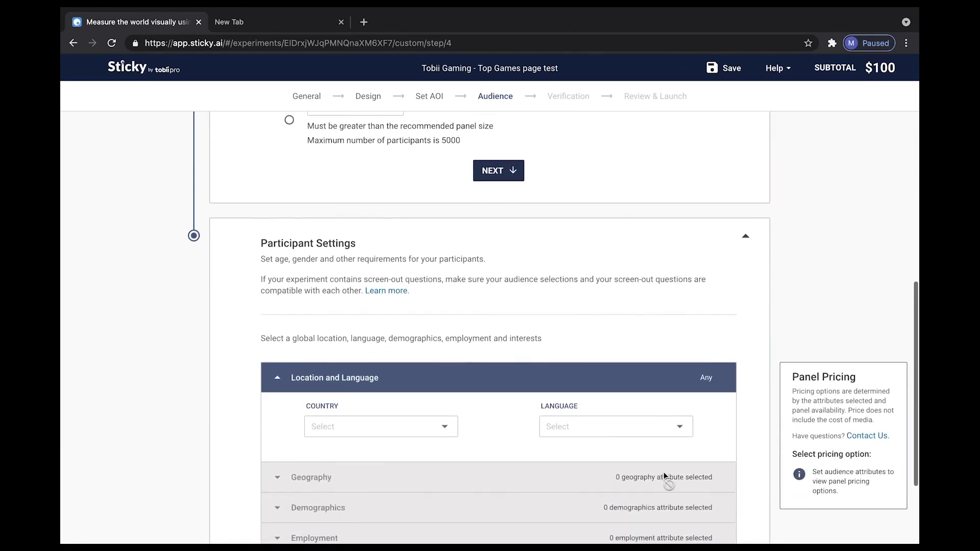
left_click(420, 427)
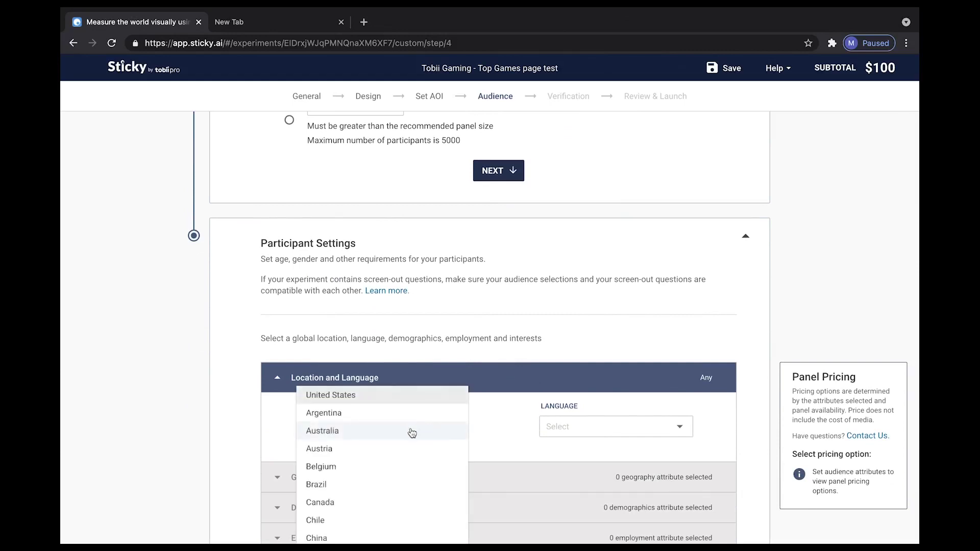
left_click(387, 502)
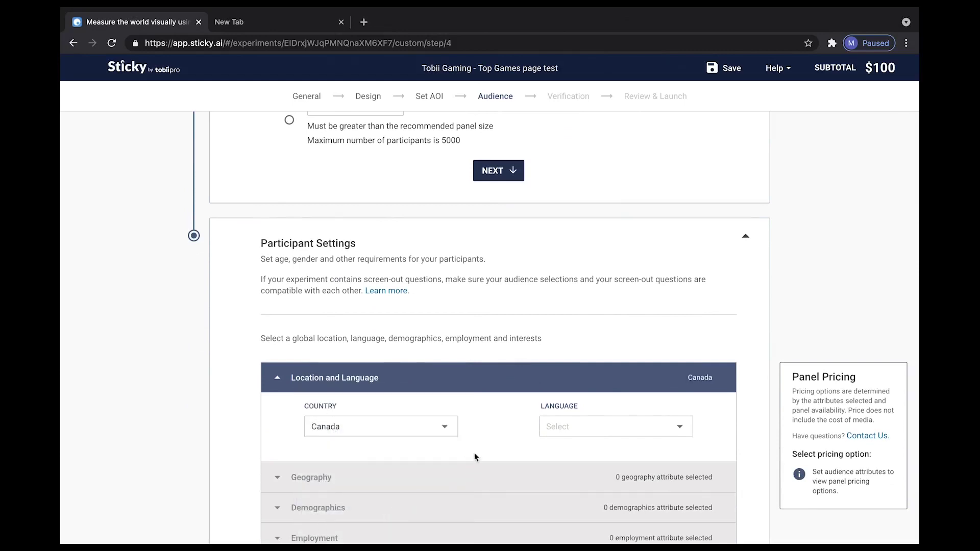
left_click(549, 430)
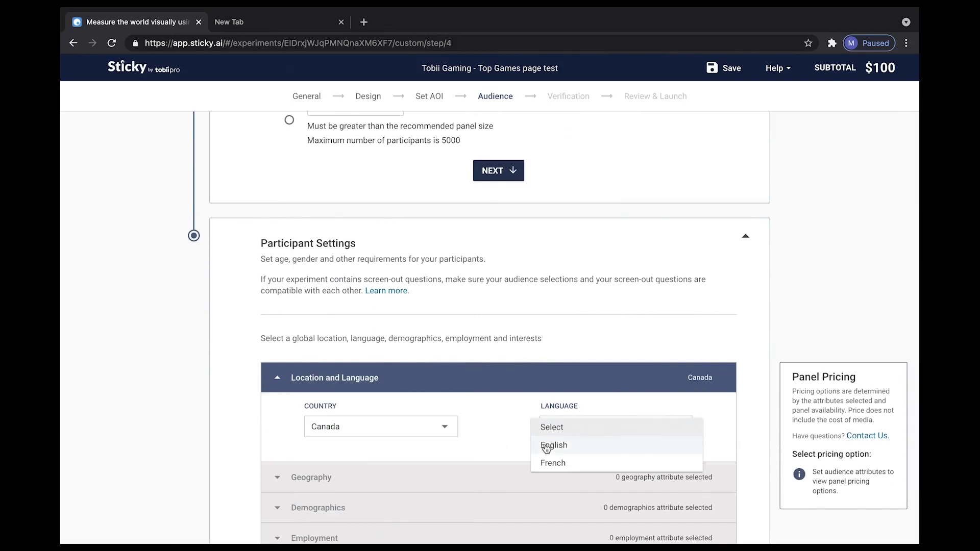
left_click(549, 464)
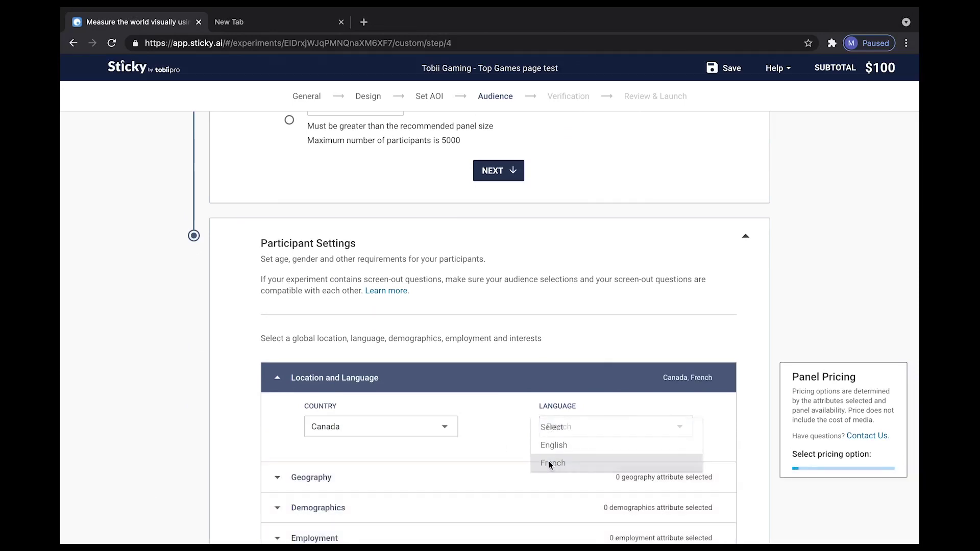
Proceed to the Review & Launch summary.
scroll(526, 465, "down", 2)
scroll(527, 467, "down", 2)
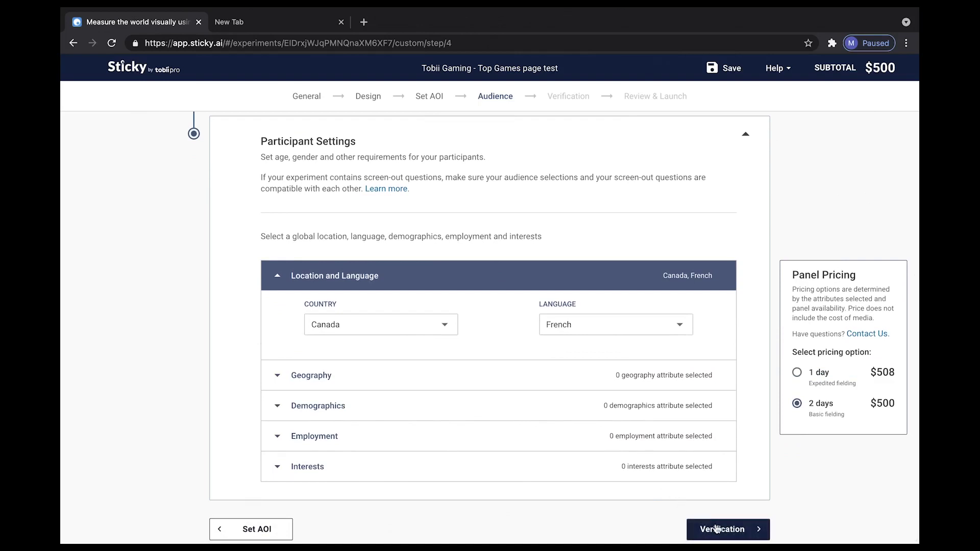
left_click(717, 529)
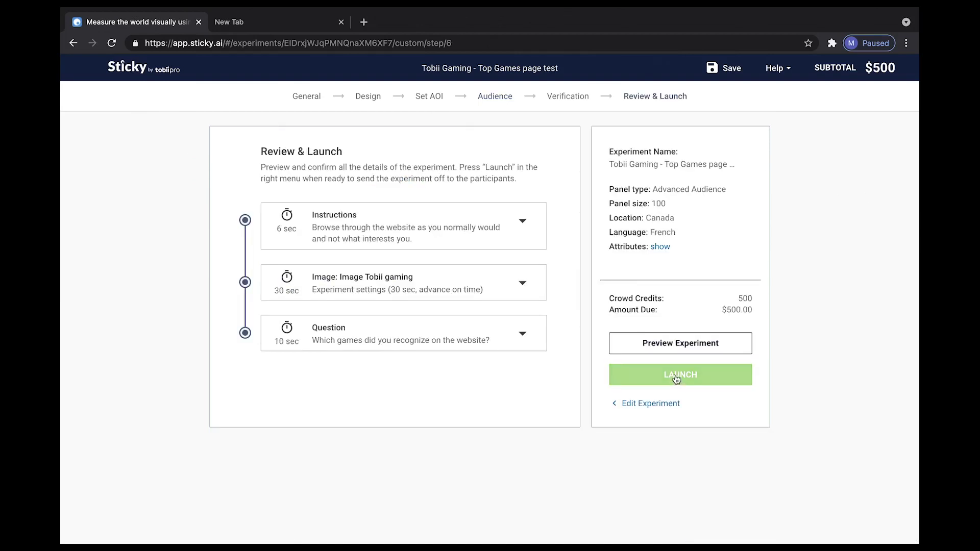